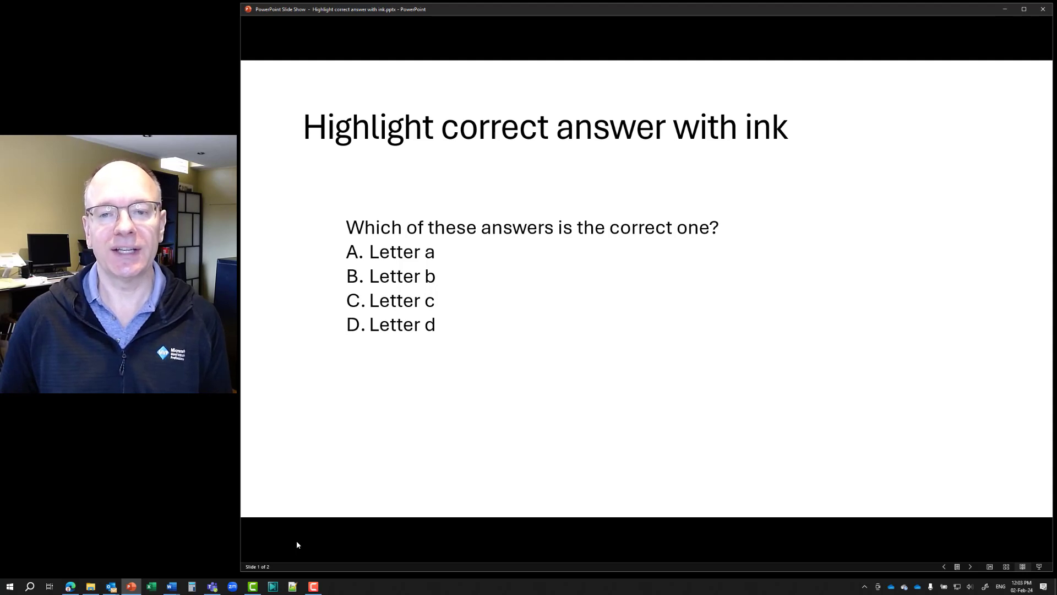
# Advance the slide show so the yellow ink highlight replays over answer 'B. Letter b'
pyautogui.press('Right')
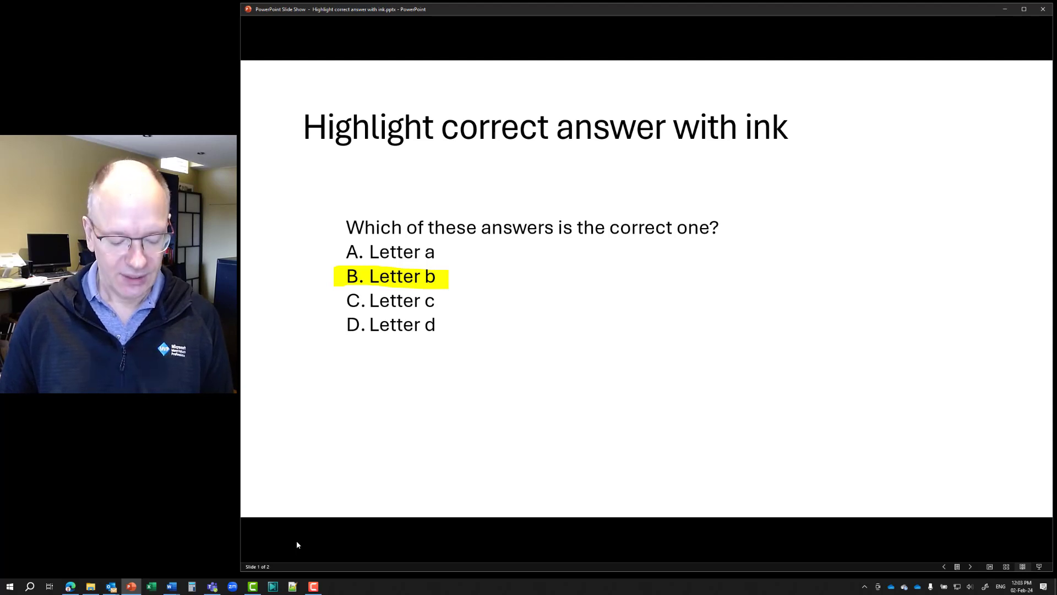
# End the slide show to return to editing view, then turn on Windows Magnifier
pyautogui.press('Escape')
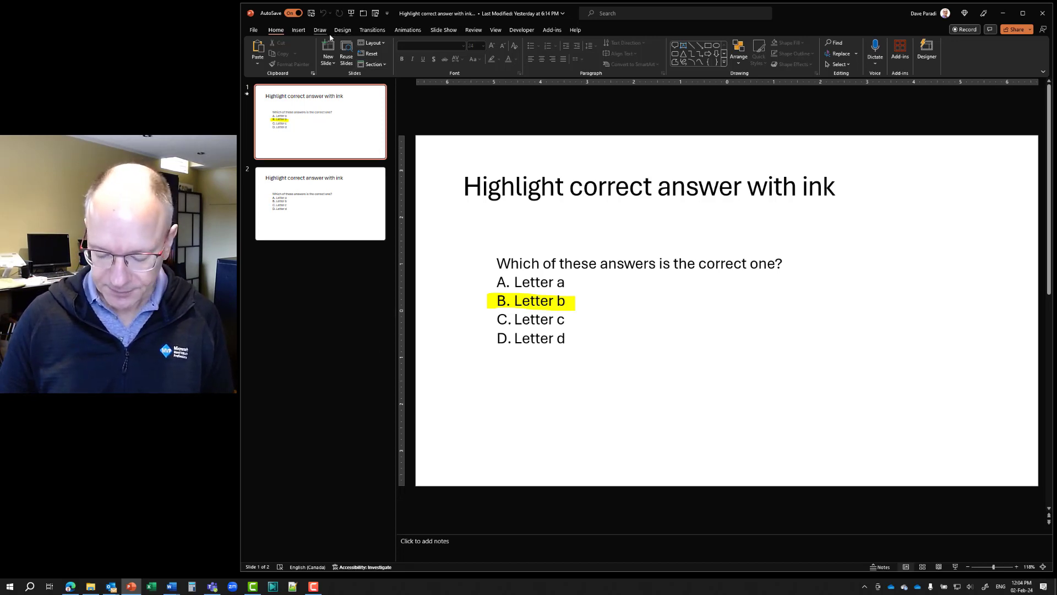
pyautogui.press('super+plus')
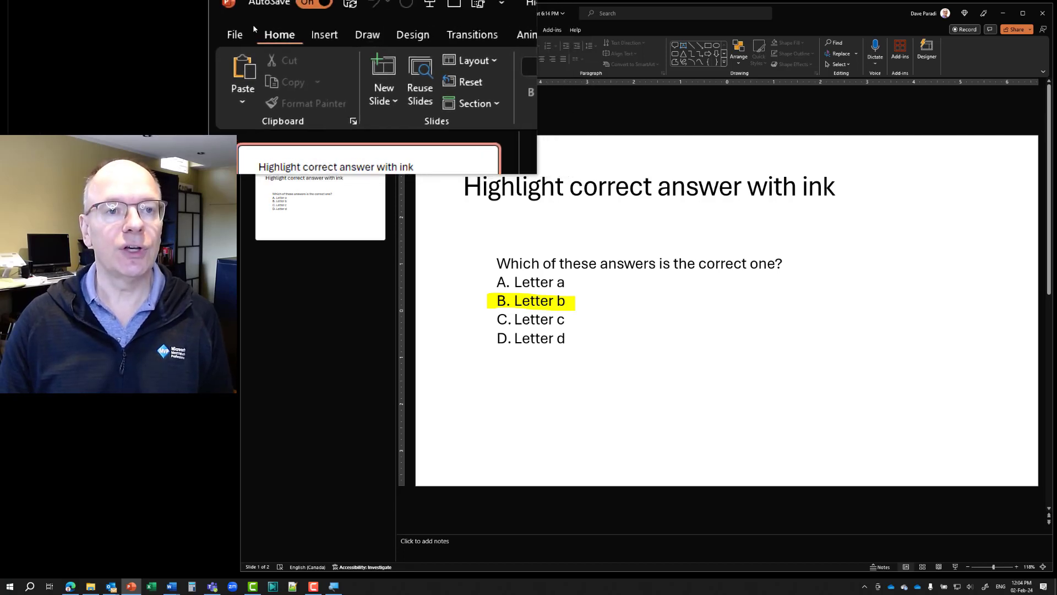
pyautogui.click(254, 33)
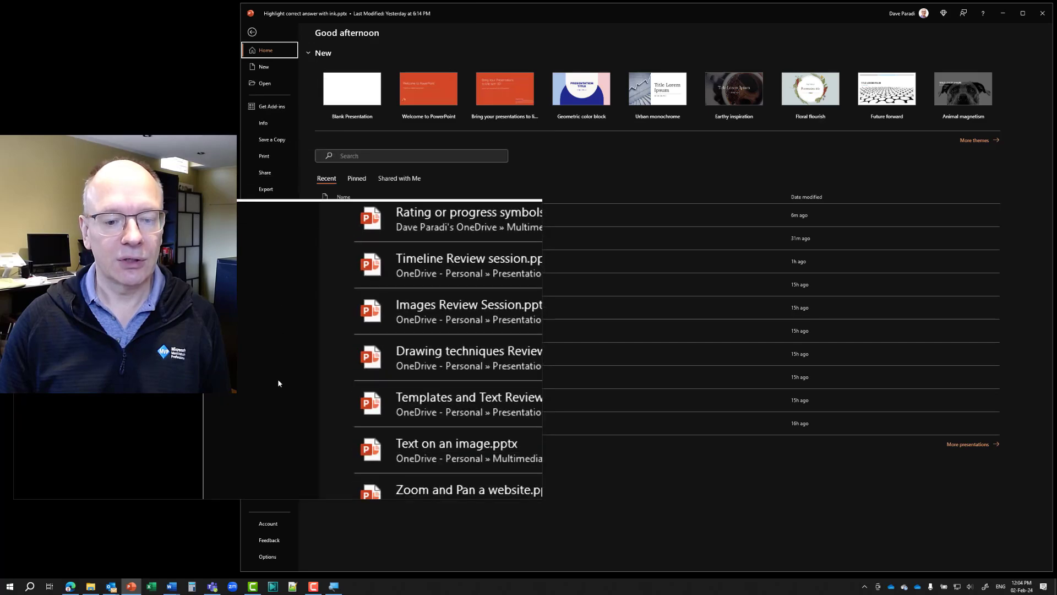
pyautogui.click(265, 560)
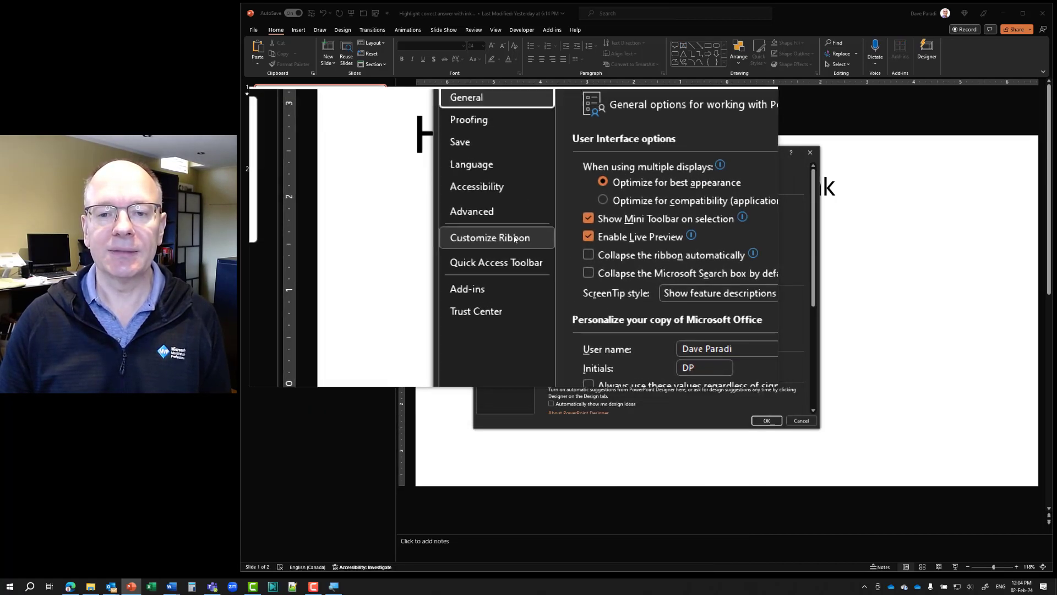
pyautogui.click(516, 242)
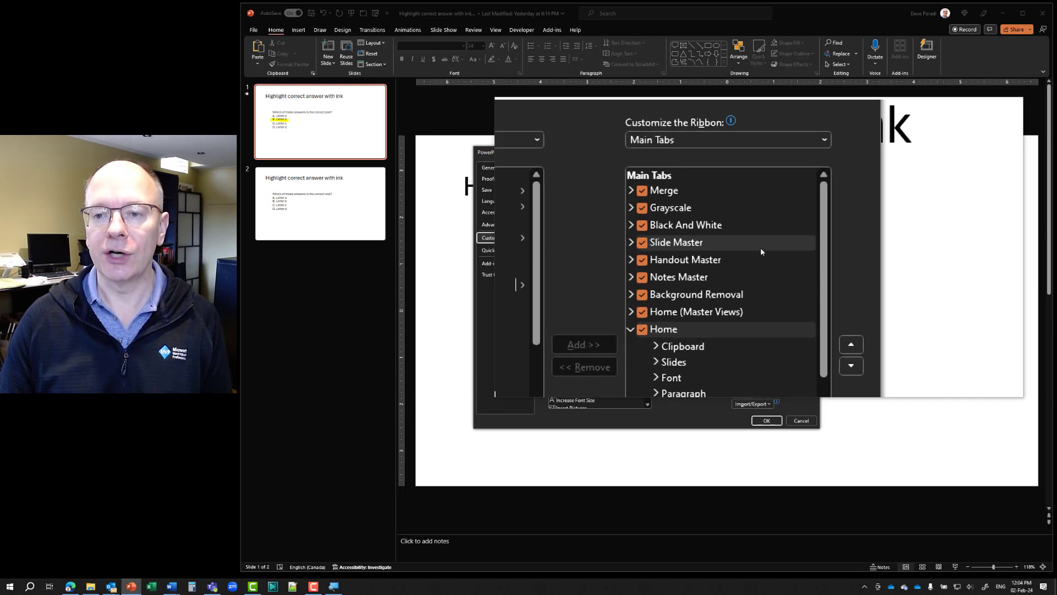
pyautogui.scroll(-1, 760, 251)
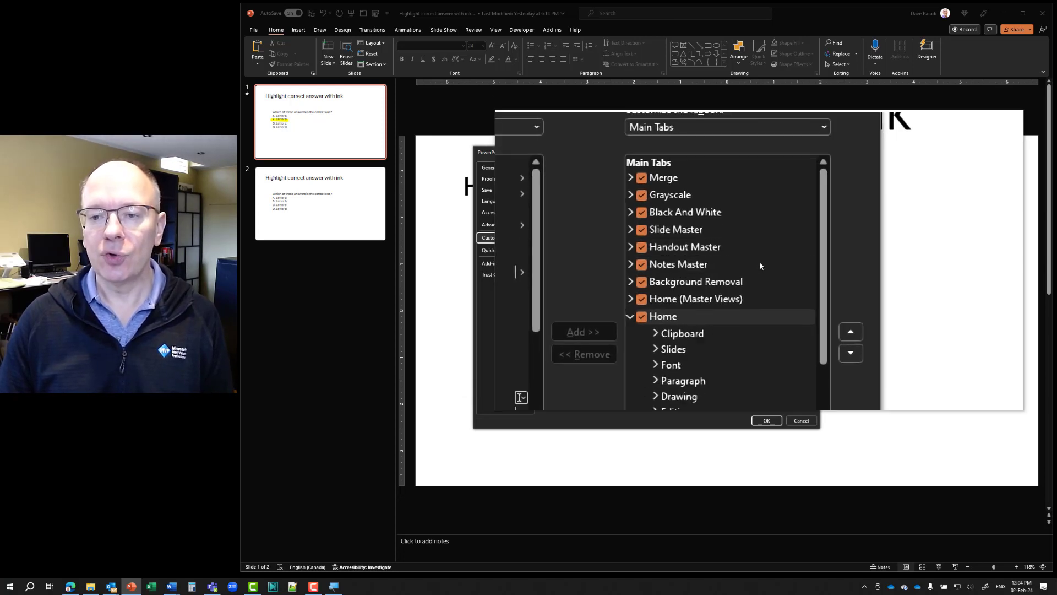
pyautogui.scroll(-4, 762, 267)
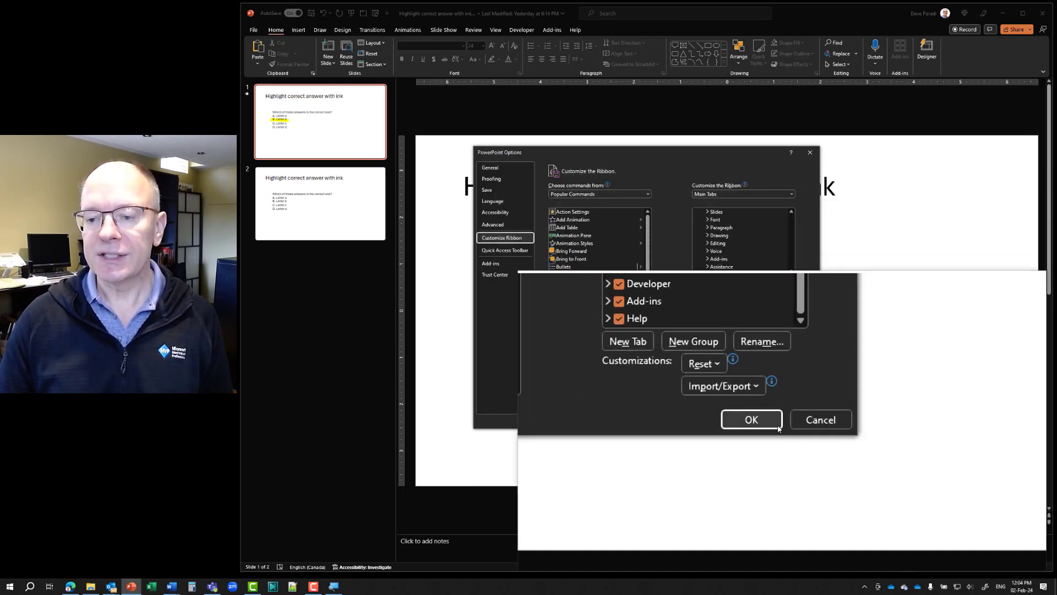
pyautogui.click(771, 422)
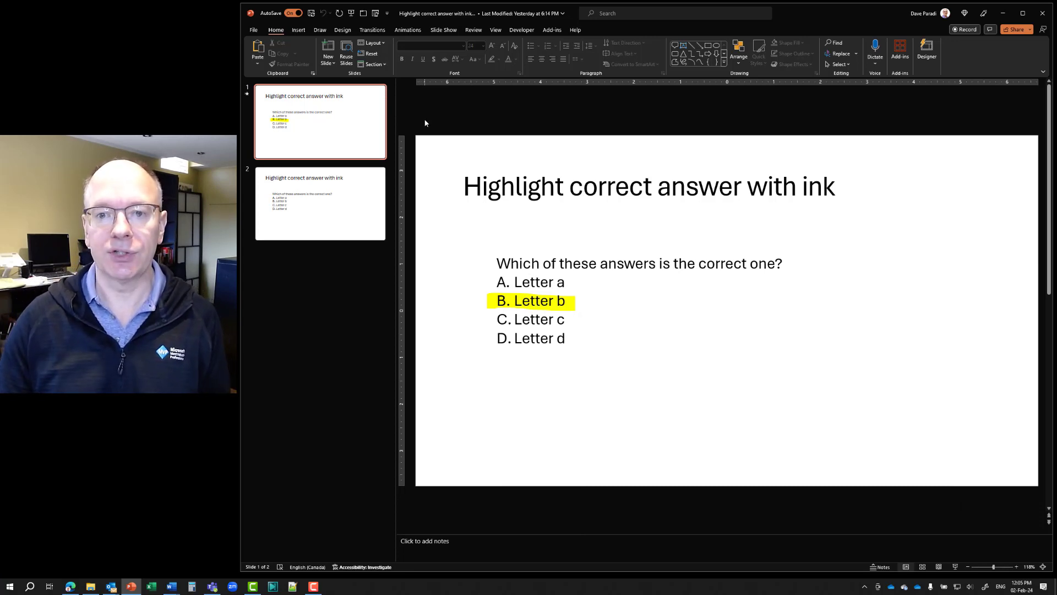
# On slide 2, choose the yellow Highlighter from Draw and confirm its 8 mm thickness
pyautogui.click(368, 196)
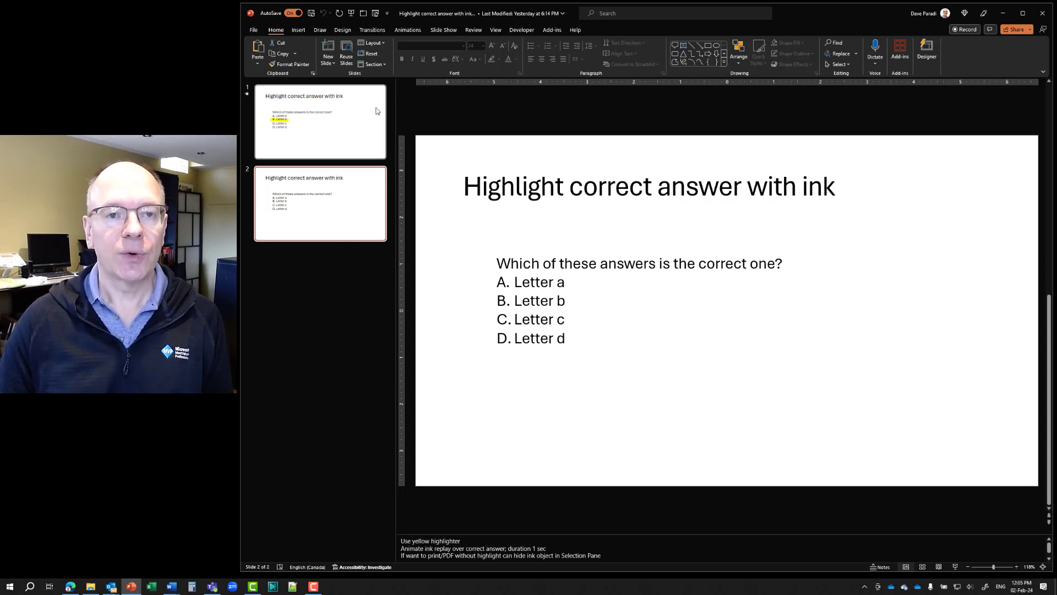
pyautogui.click(321, 30)
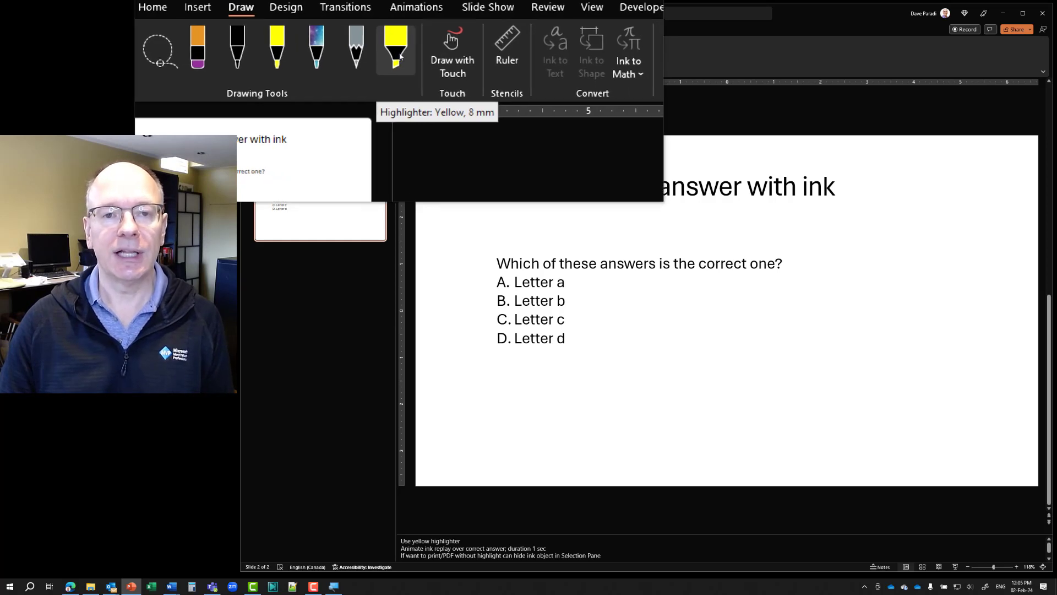
pyautogui.click(400, 55)
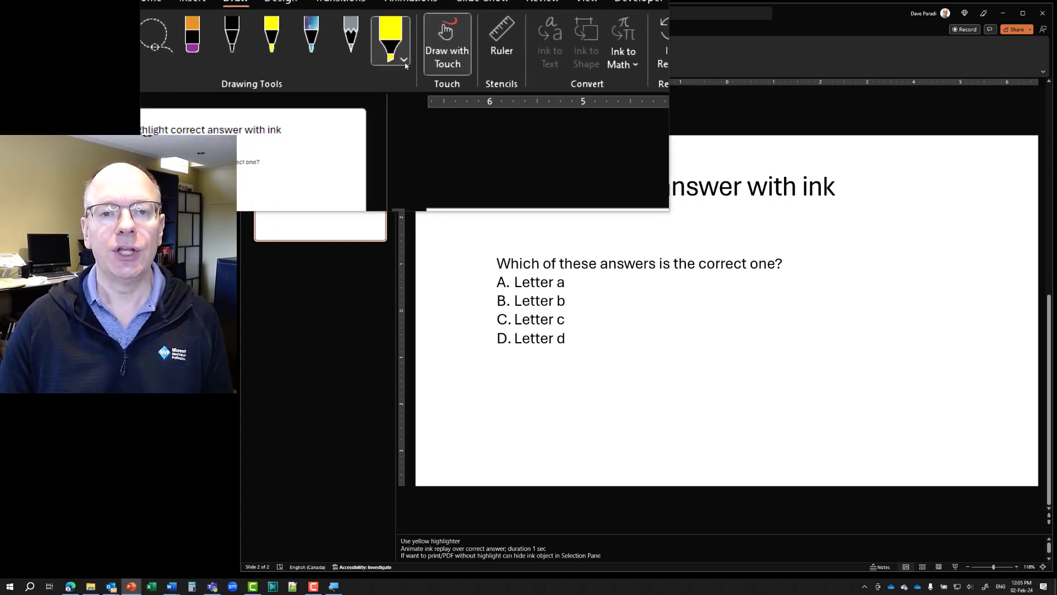
pyautogui.click(404, 62)
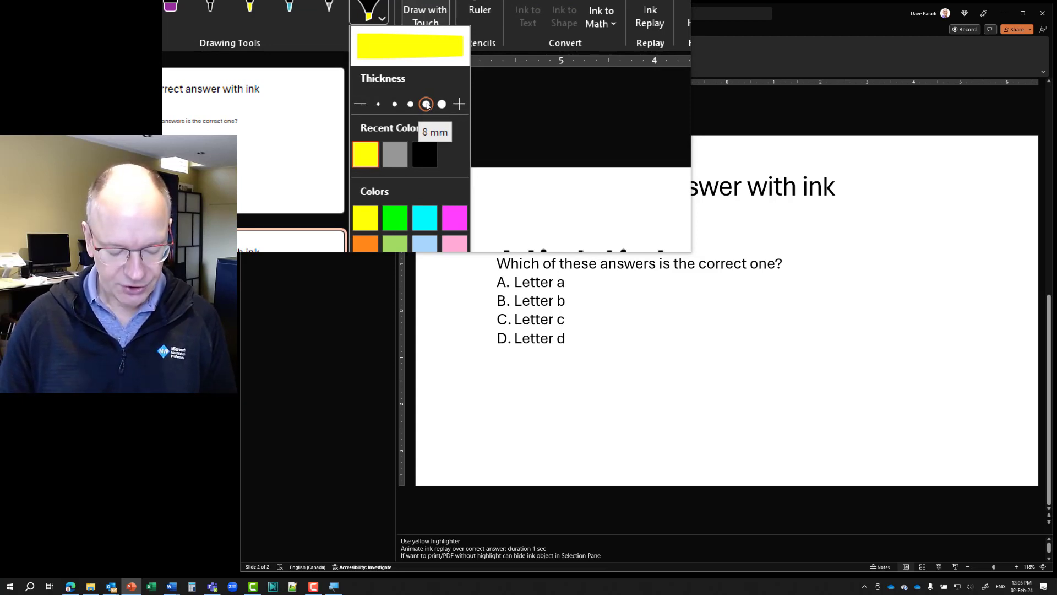
pyautogui.press('super+Escape')
pyautogui.click(405, 62)
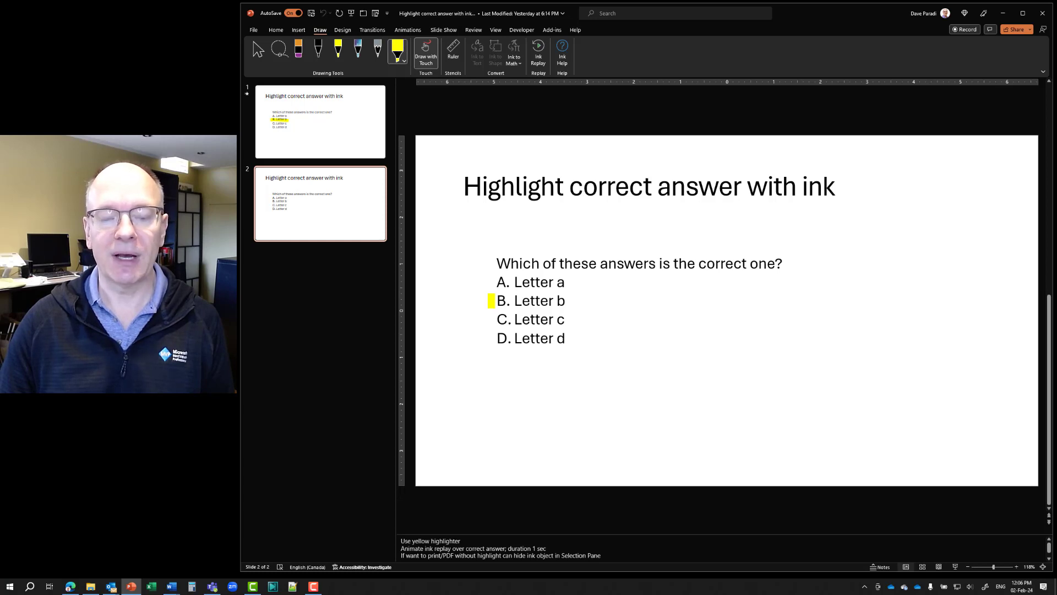
pyautogui.moveTo(491, 301); pyautogui.dragTo(576, 302)
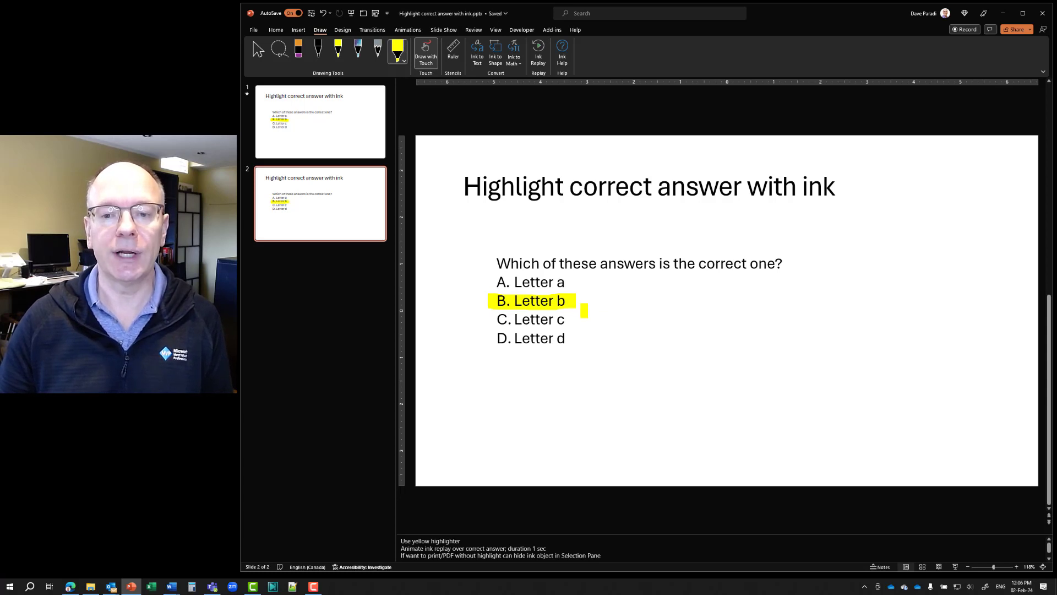
pyautogui.click(259, 52)
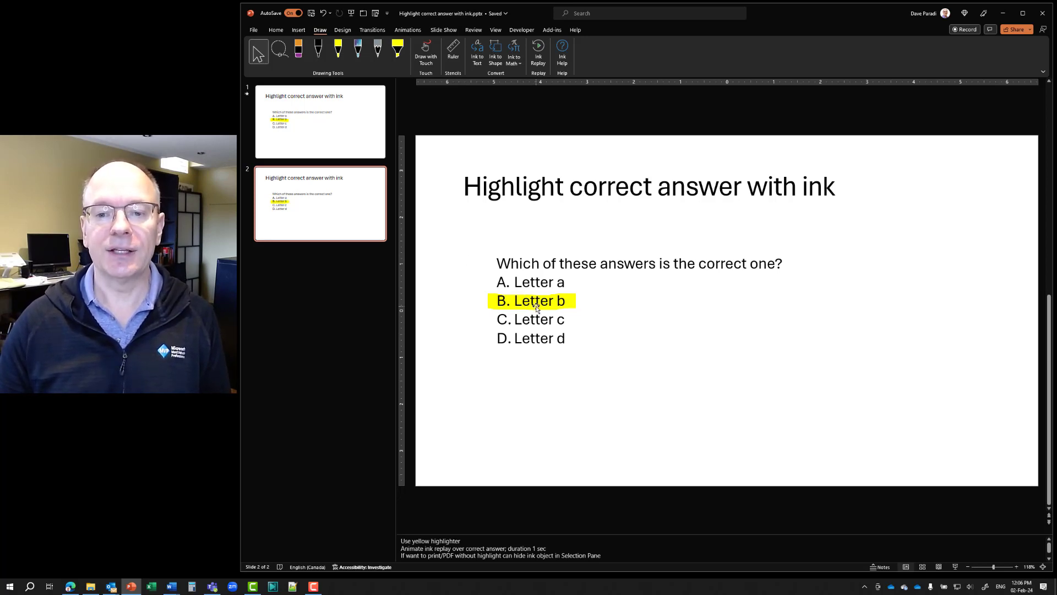
pyautogui.click(570, 301)
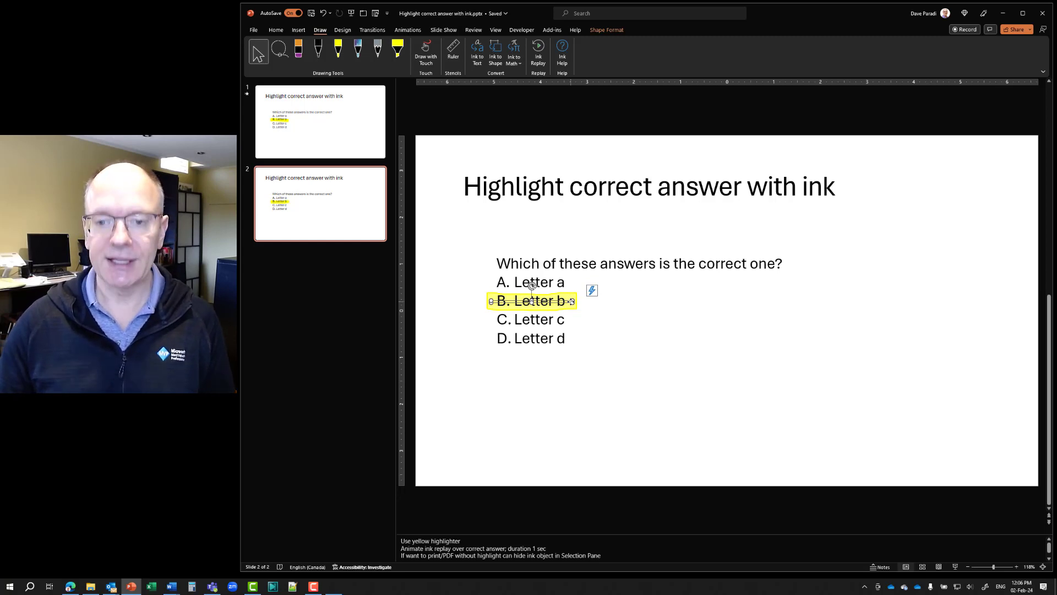
pyautogui.press('super+plus')
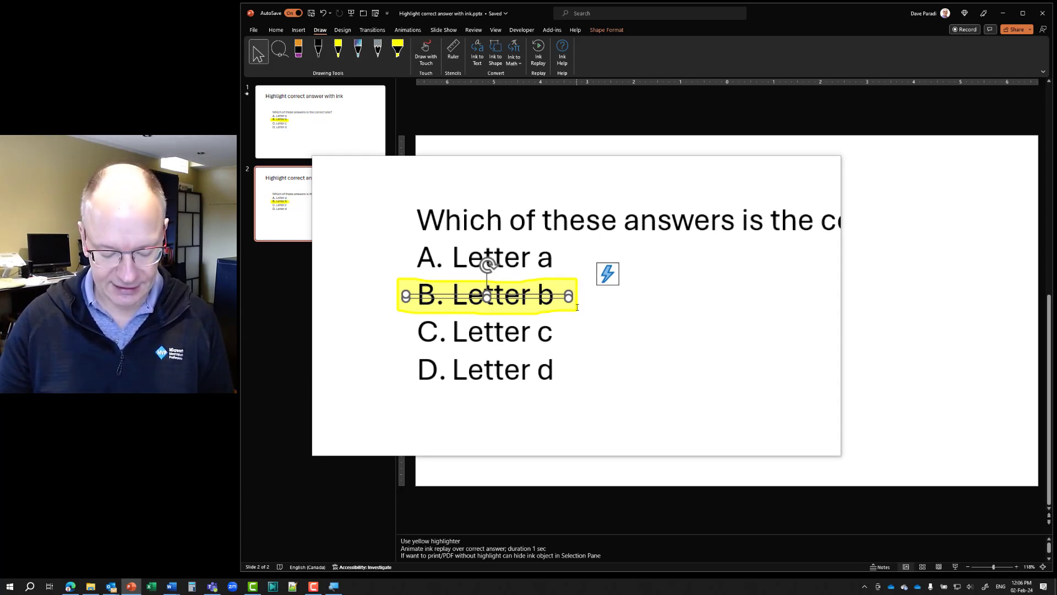
pyautogui.press('super+Escape')
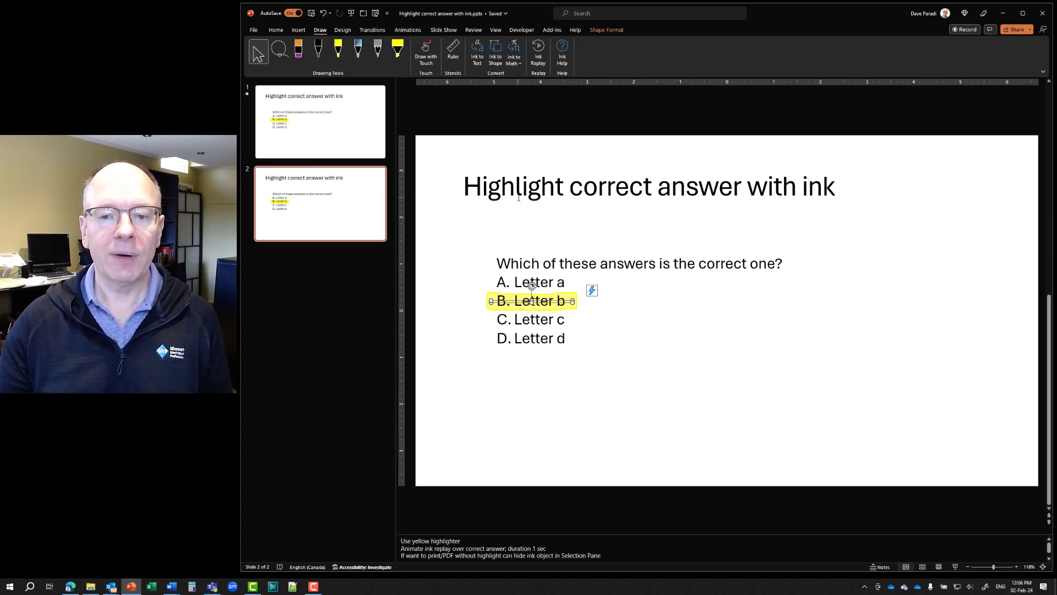
# Give the ink a Replay animation starting On Click with a 01.00-second duration
pyautogui.click(405, 32)
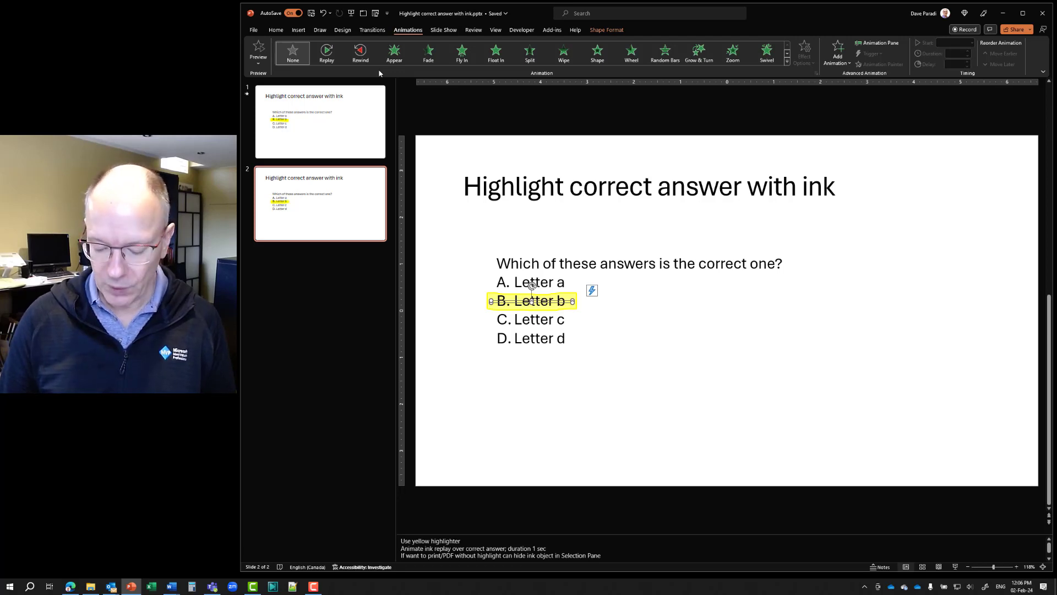
pyautogui.press('super+equal')
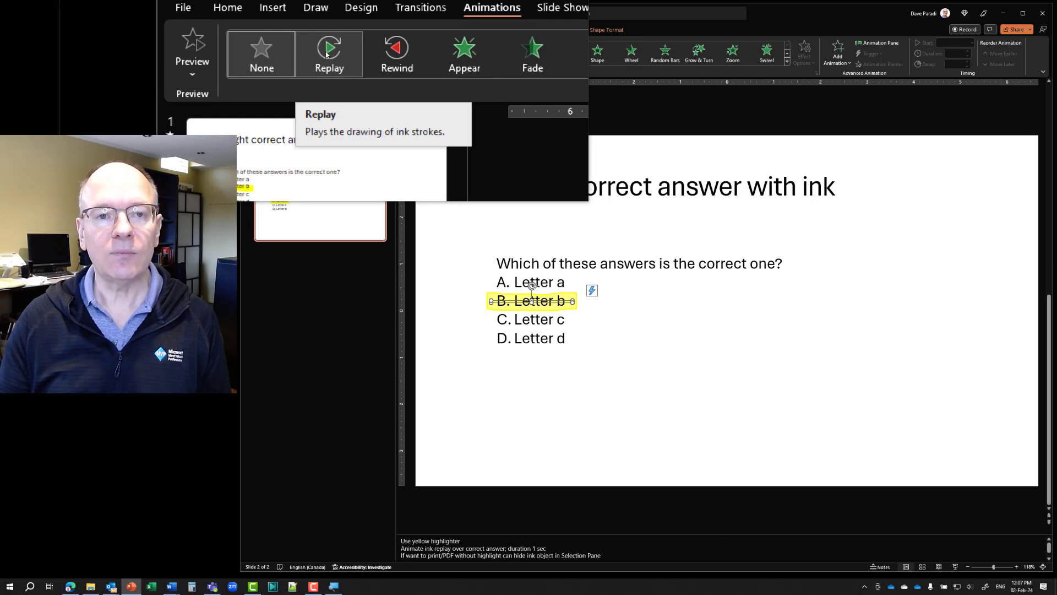
pyautogui.click(326, 53)
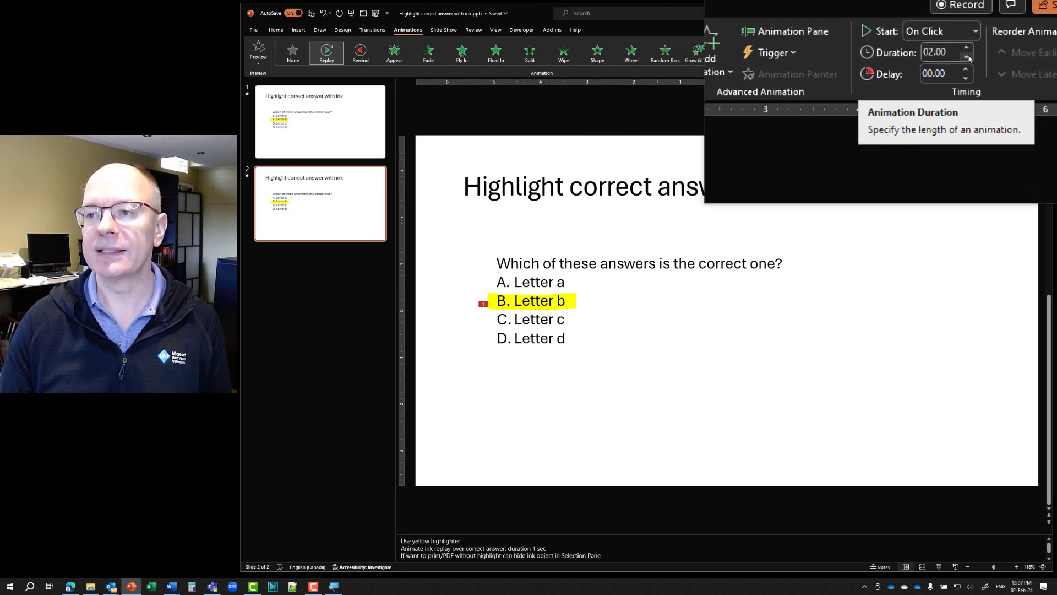
pyautogui.click(970, 60)
pyautogui.click(970, 60)
pyautogui.click(968, 57)
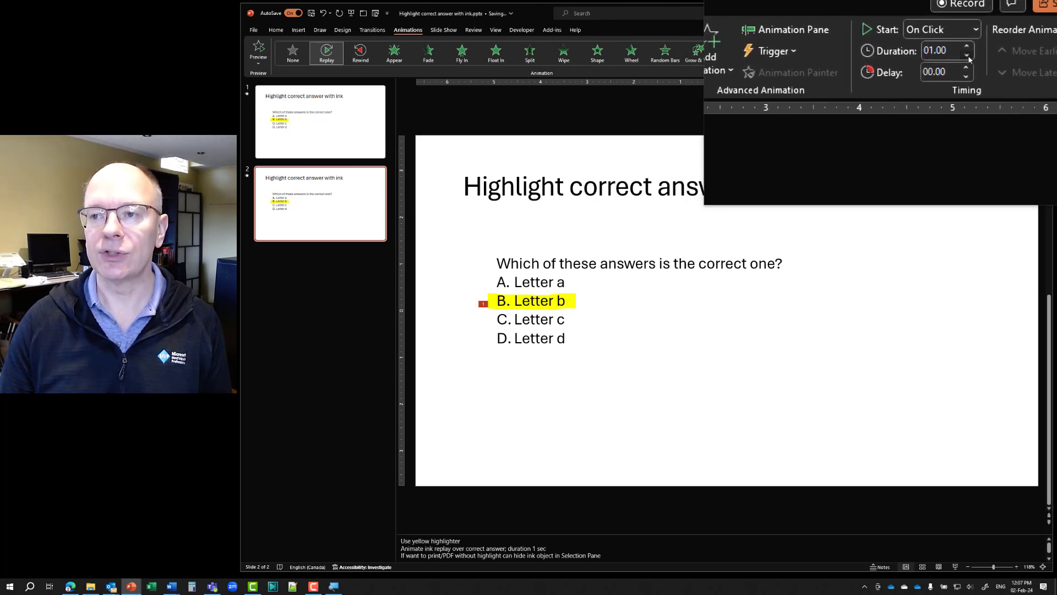
pyautogui.click(968, 57)
pyautogui.click(967, 57)
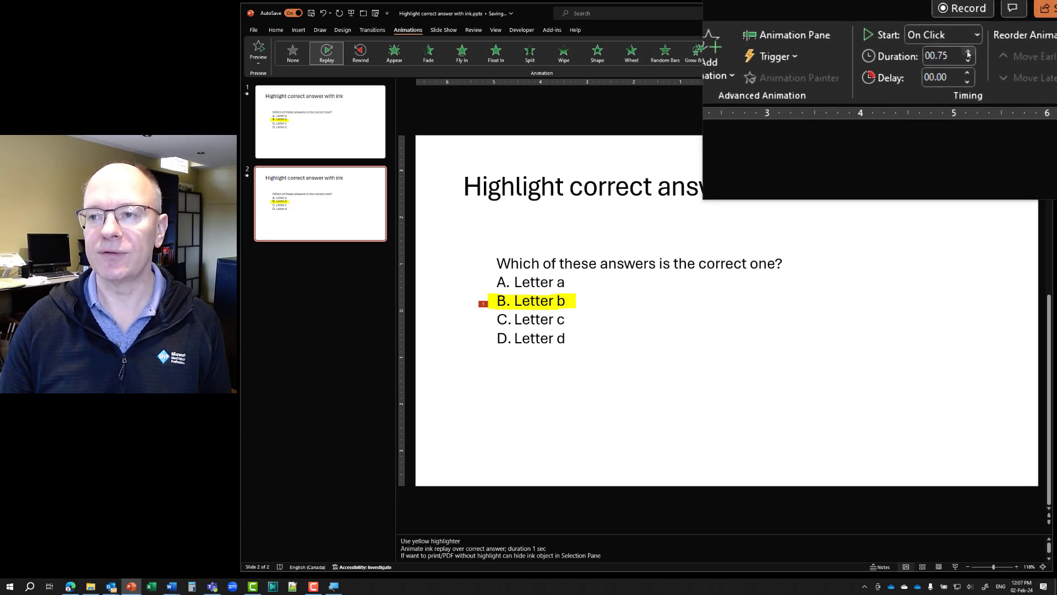
pyautogui.click(968, 54)
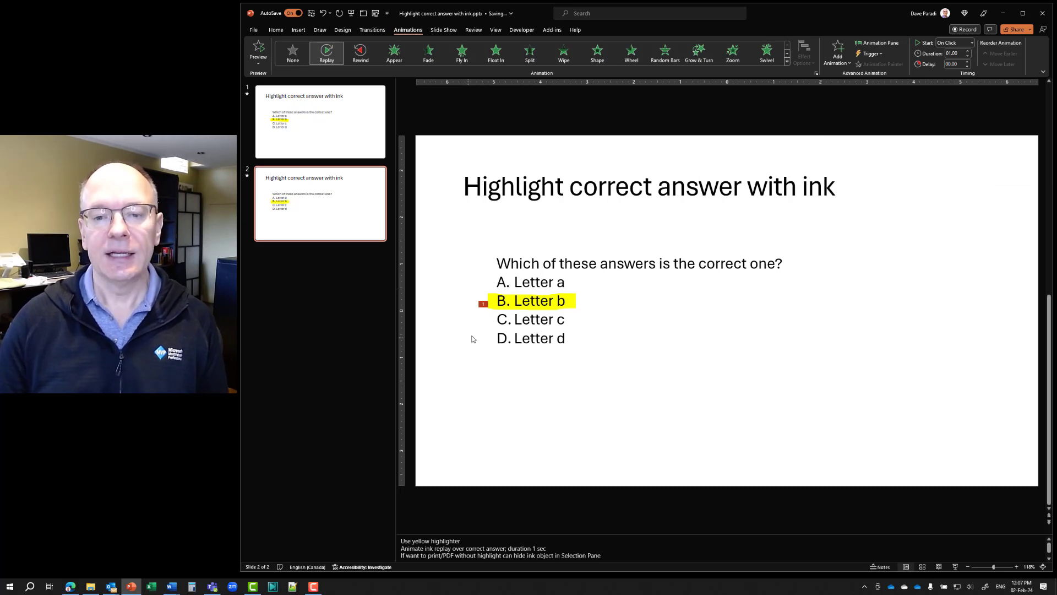
pyautogui.click(939, 566)
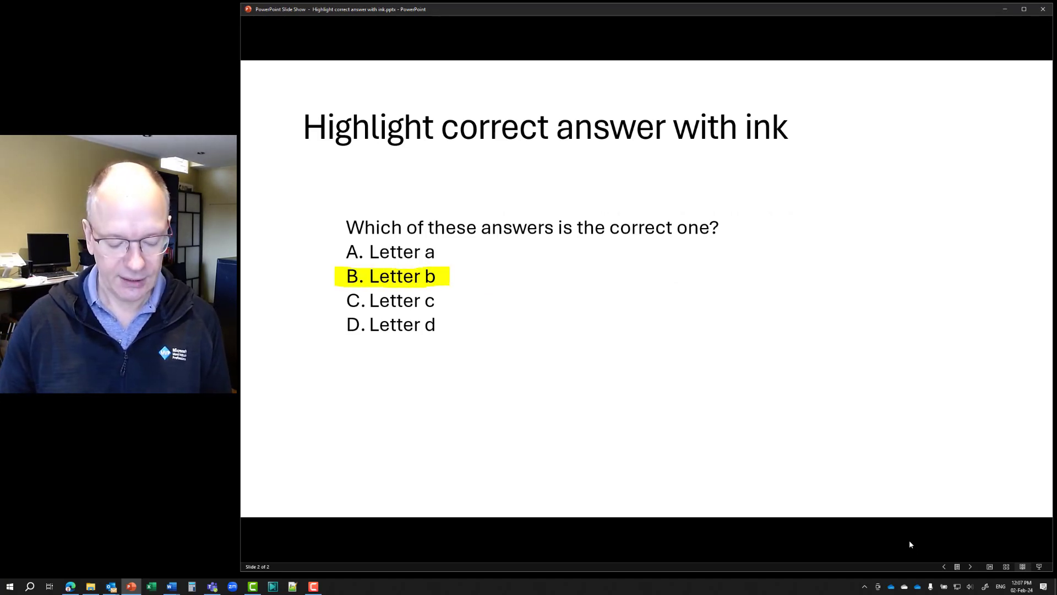
pyautogui.press('Escape')
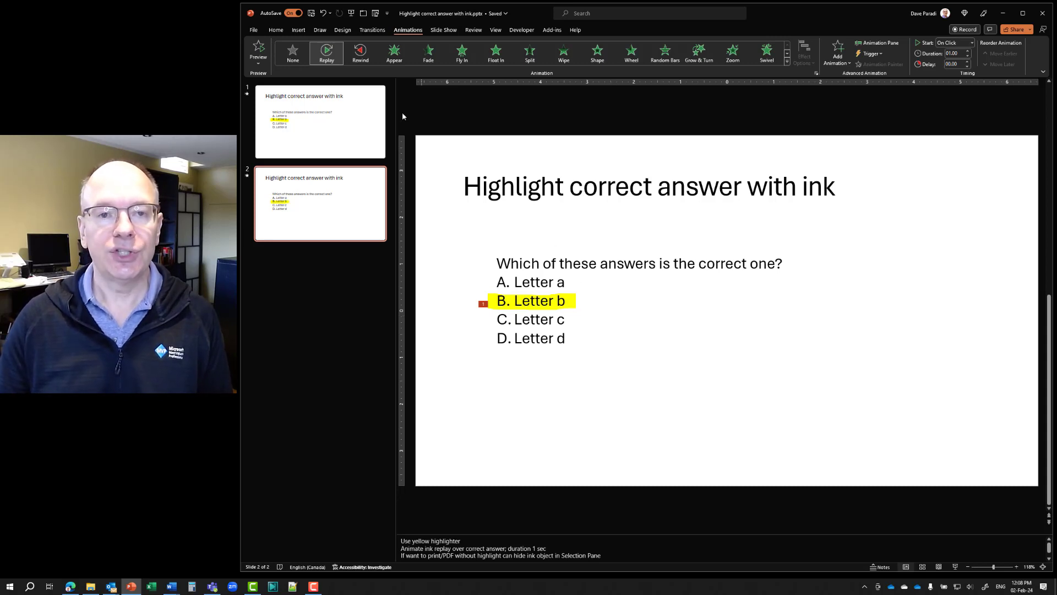
# Open the Selection Pane from Home > Arrange to list Ink 1, Title 8 and TextBox 3
pyautogui.click(276, 31)
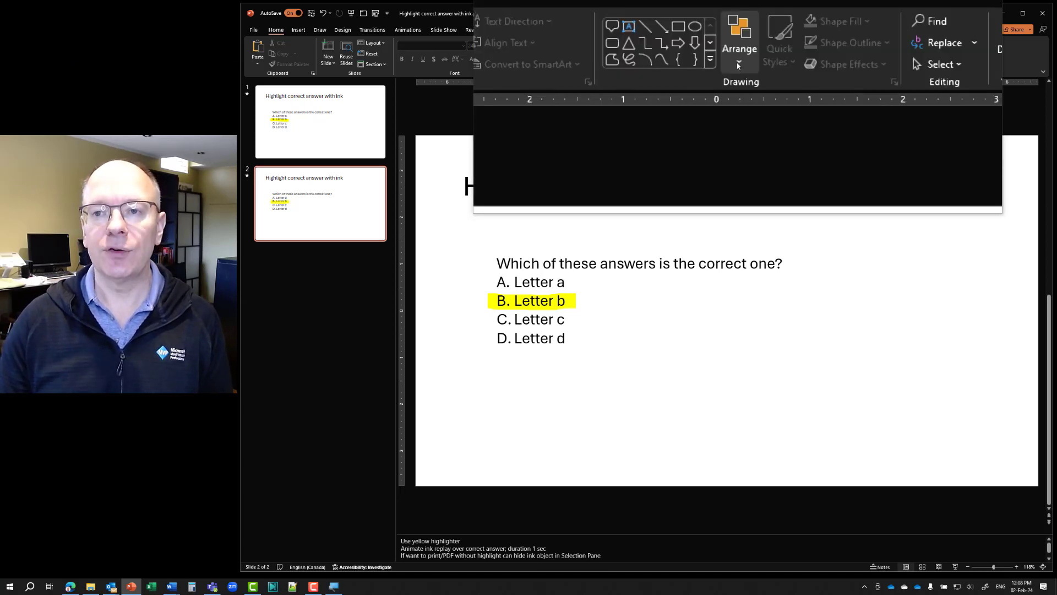
pyautogui.click(739, 64)
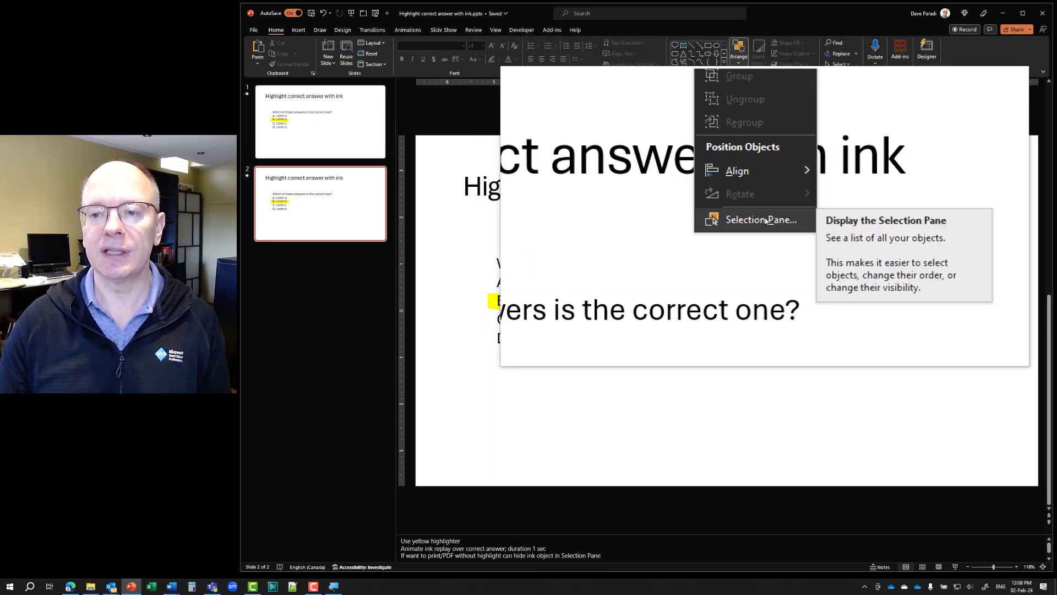
pyautogui.click(765, 220)
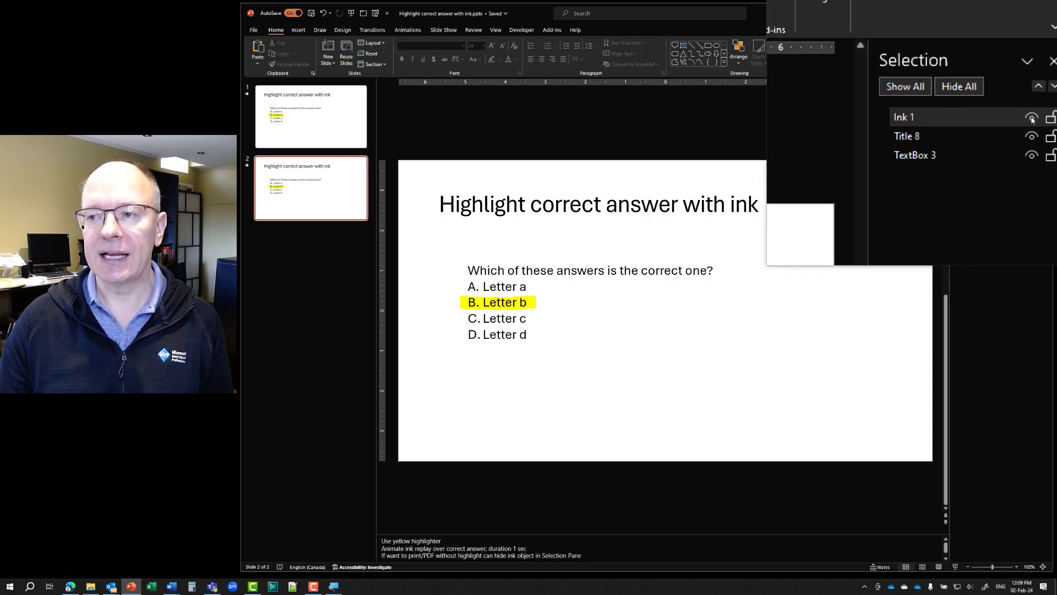
pyautogui.click(1032, 118)
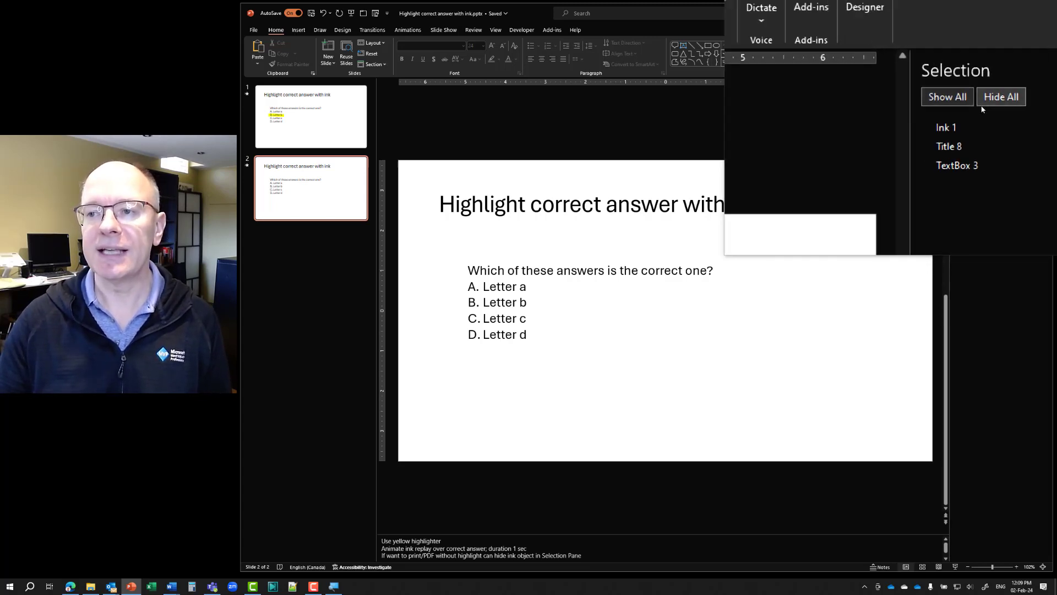
pyautogui.click(970, 104)
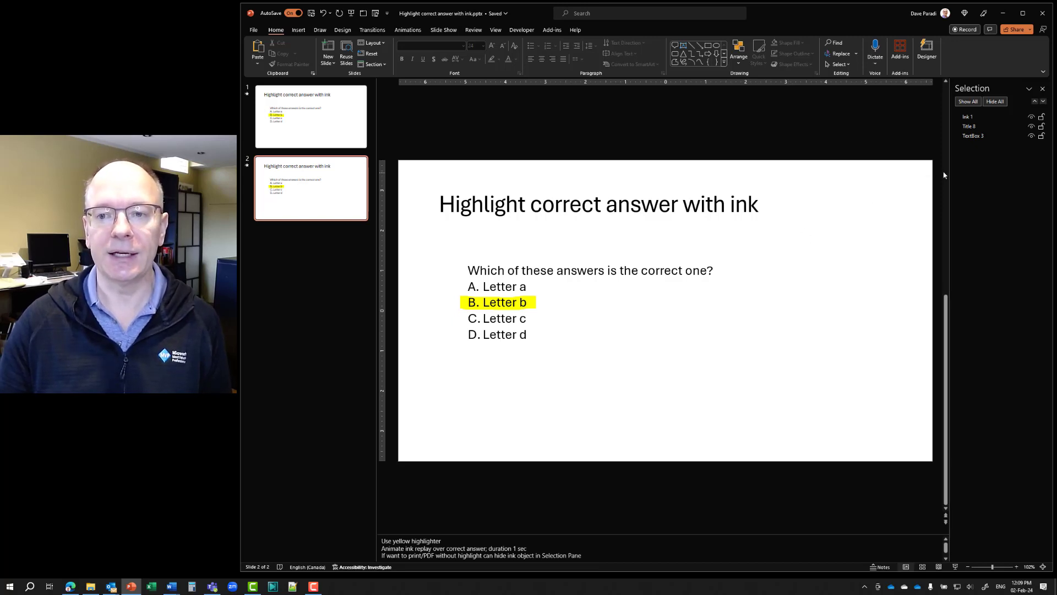
# Close the Selection Pane using its X button
pyautogui.click(1042, 88)
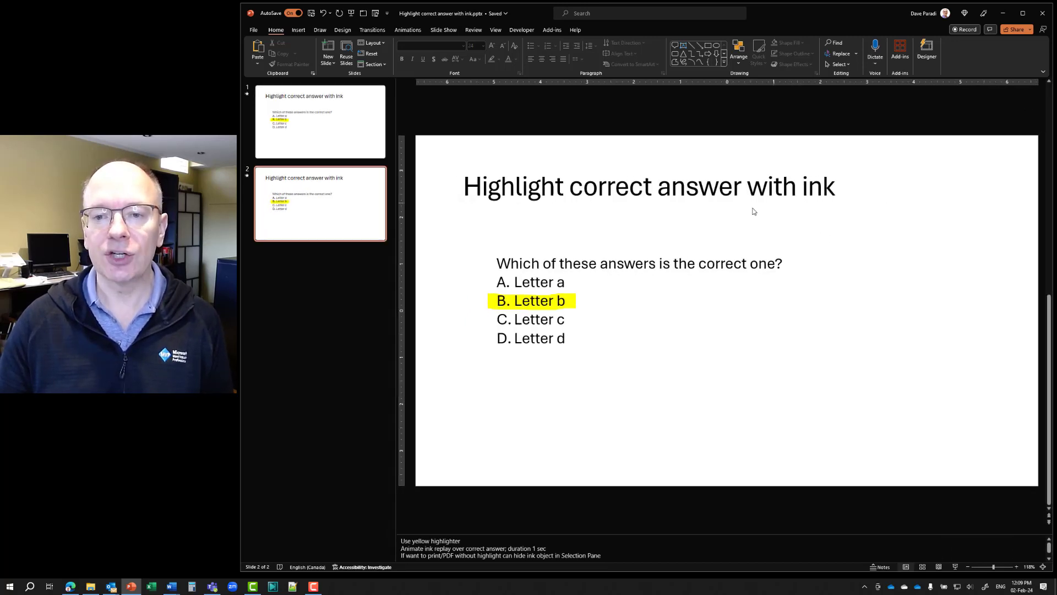